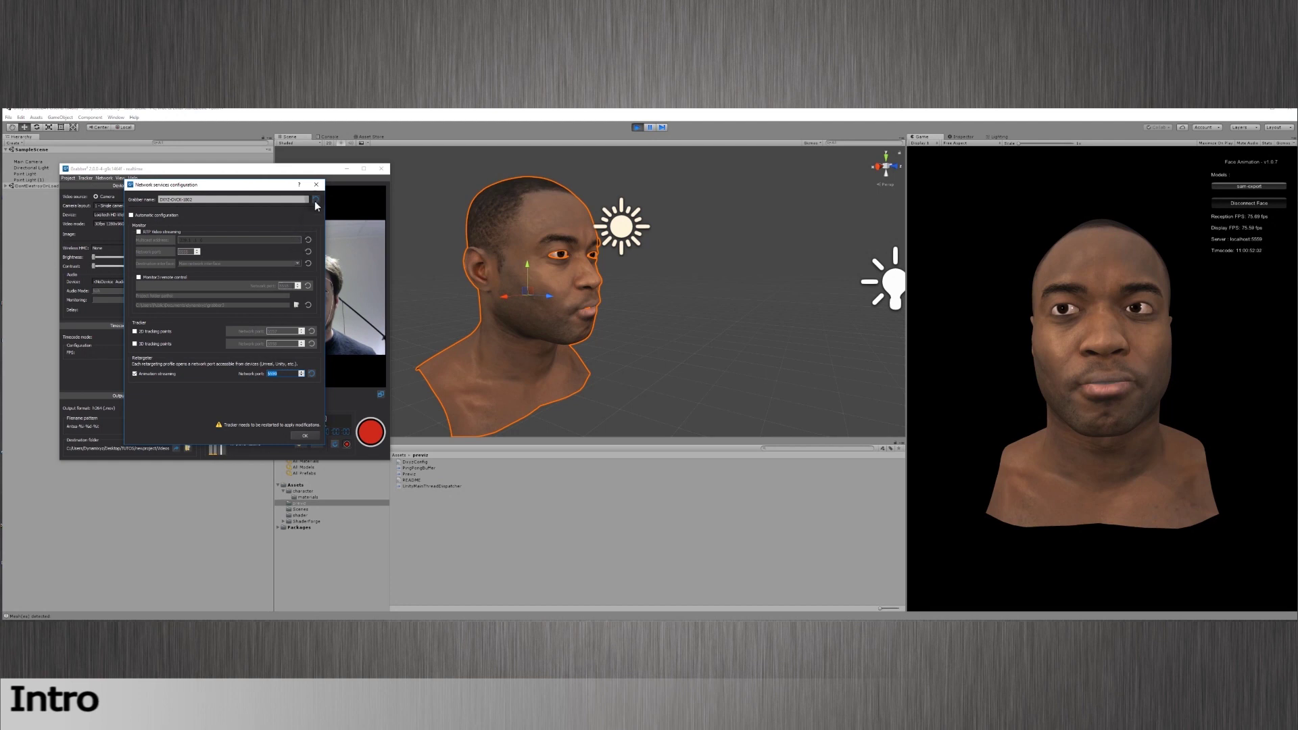
Close the network services settings and switch between the Unity and Grabber windows
{"action": "left_click", "coordinate": [318, 184]}
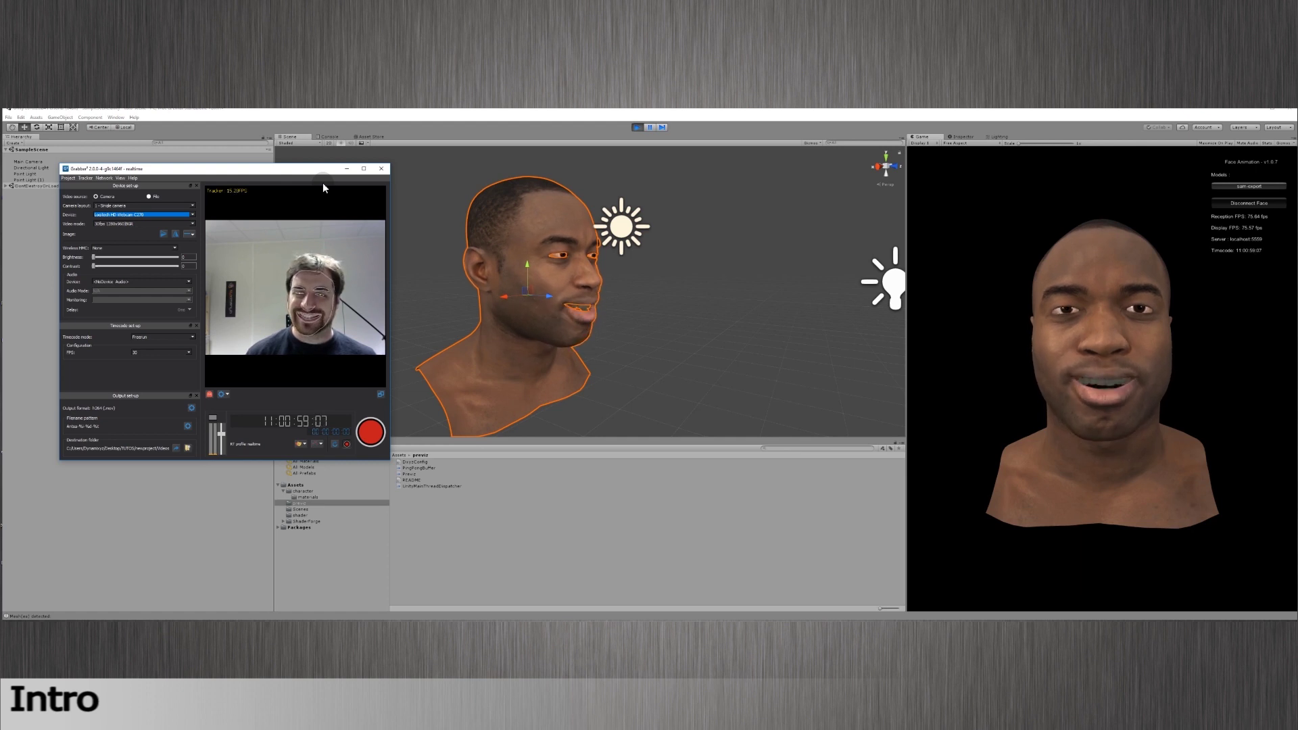
{"action": "left_click", "coordinate": [663, 328]}
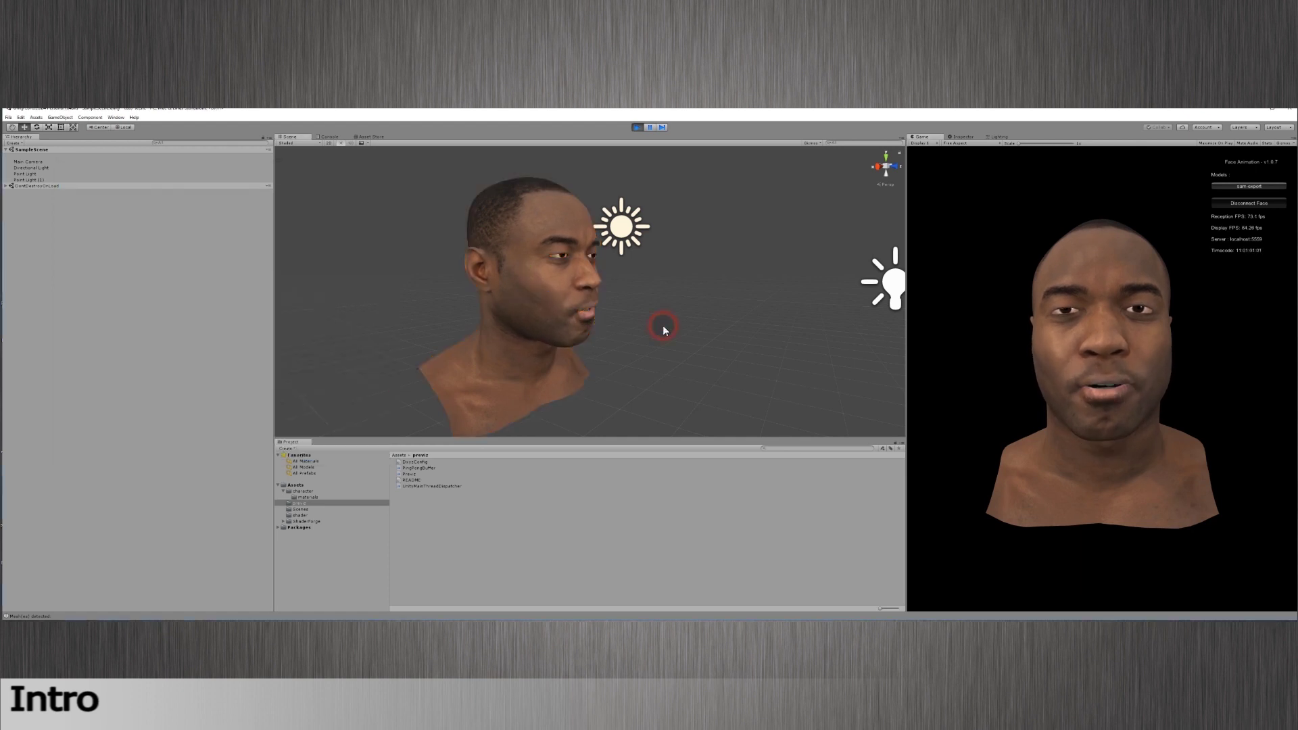
{"action": "left_click", "coordinate": [236, 612]}
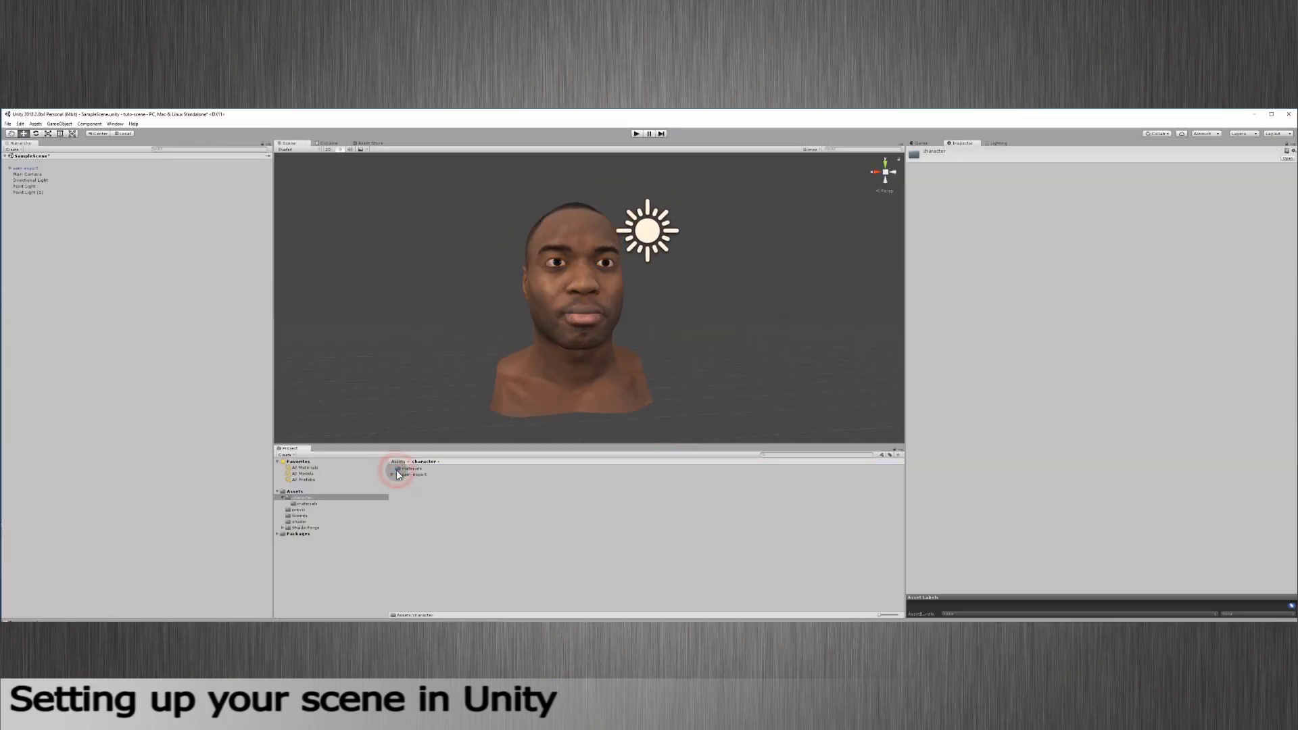
Inspect the sam-export head from the character folder, turned front, and select it in the Hierarchy
{"action": "left_click", "coordinate": [413, 474]}
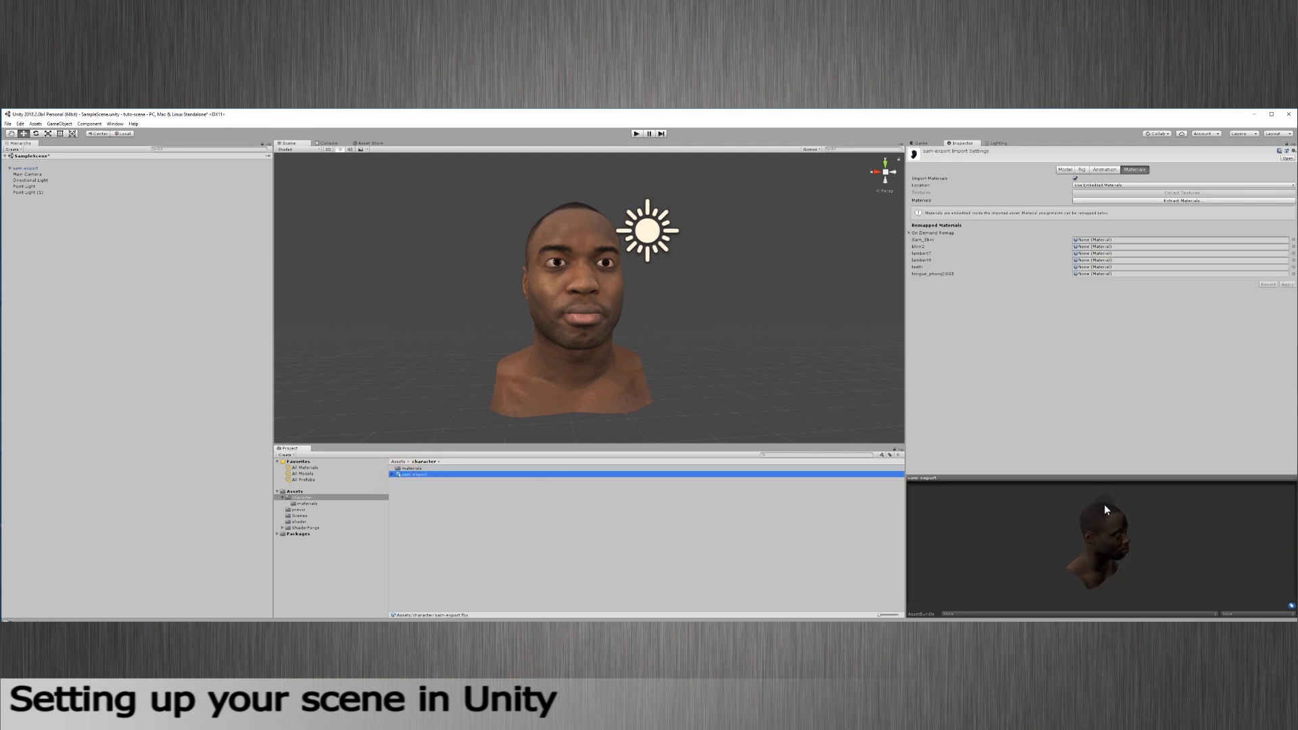
{"action": "left_click_drag", "start_coordinate": [1106, 509], "coordinate": [1104, 549]}
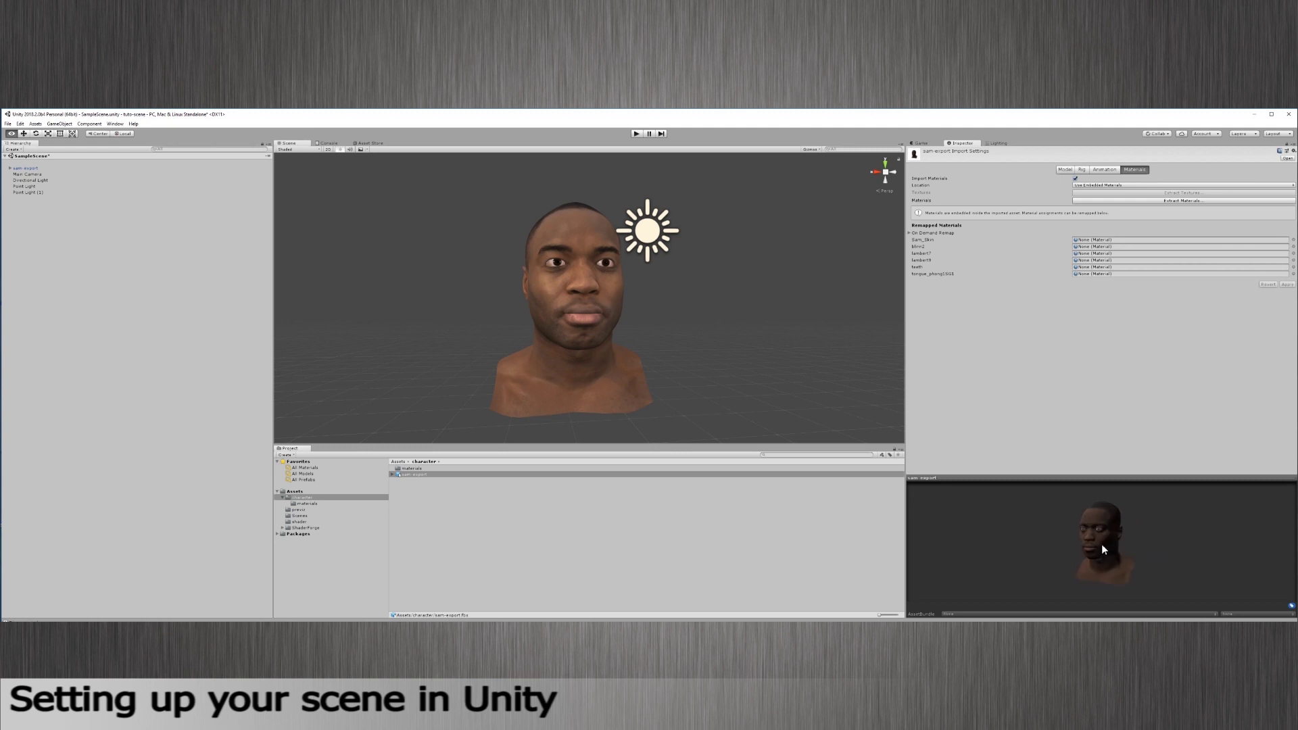
{"action": "left_click_drag", "start_coordinate": [776, 426], "coordinate": [744, 369], "text": "alt"}
{"action": "left_click", "coordinate": [27, 169]}
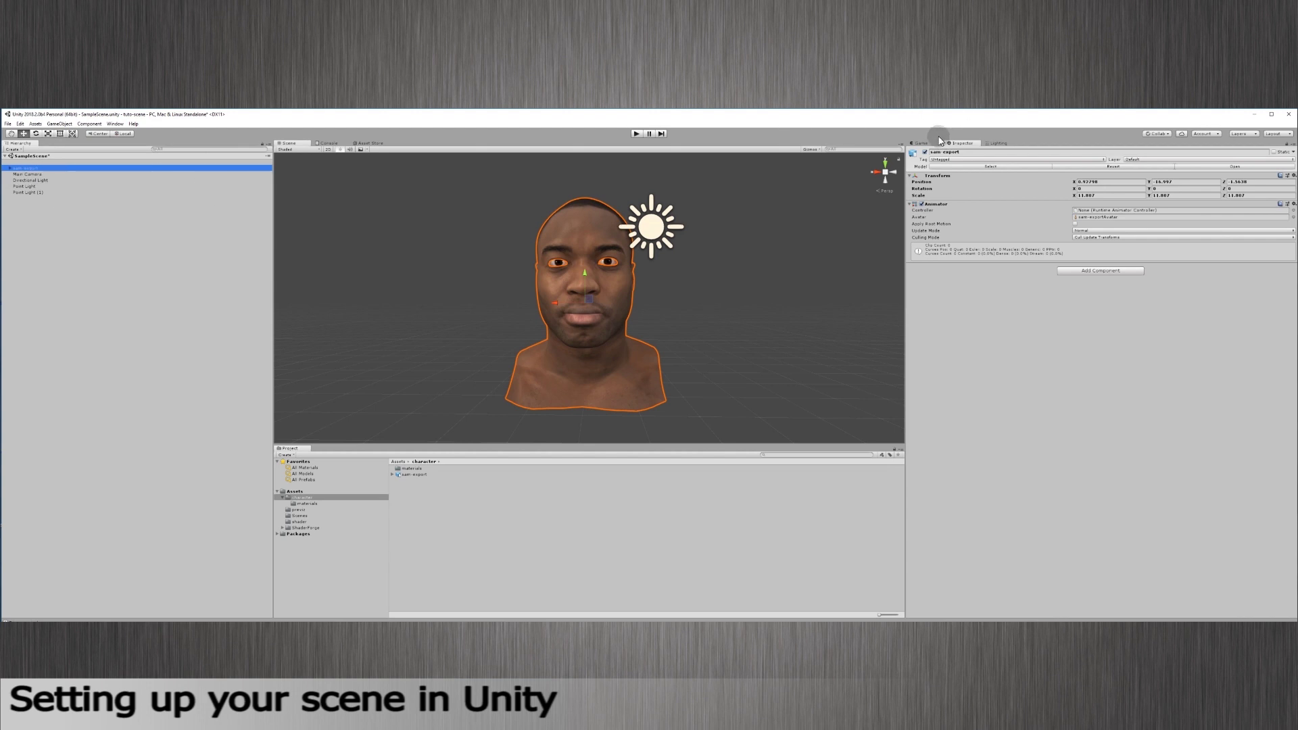
{"action": "left_click", "coordinate": [398, 461]}
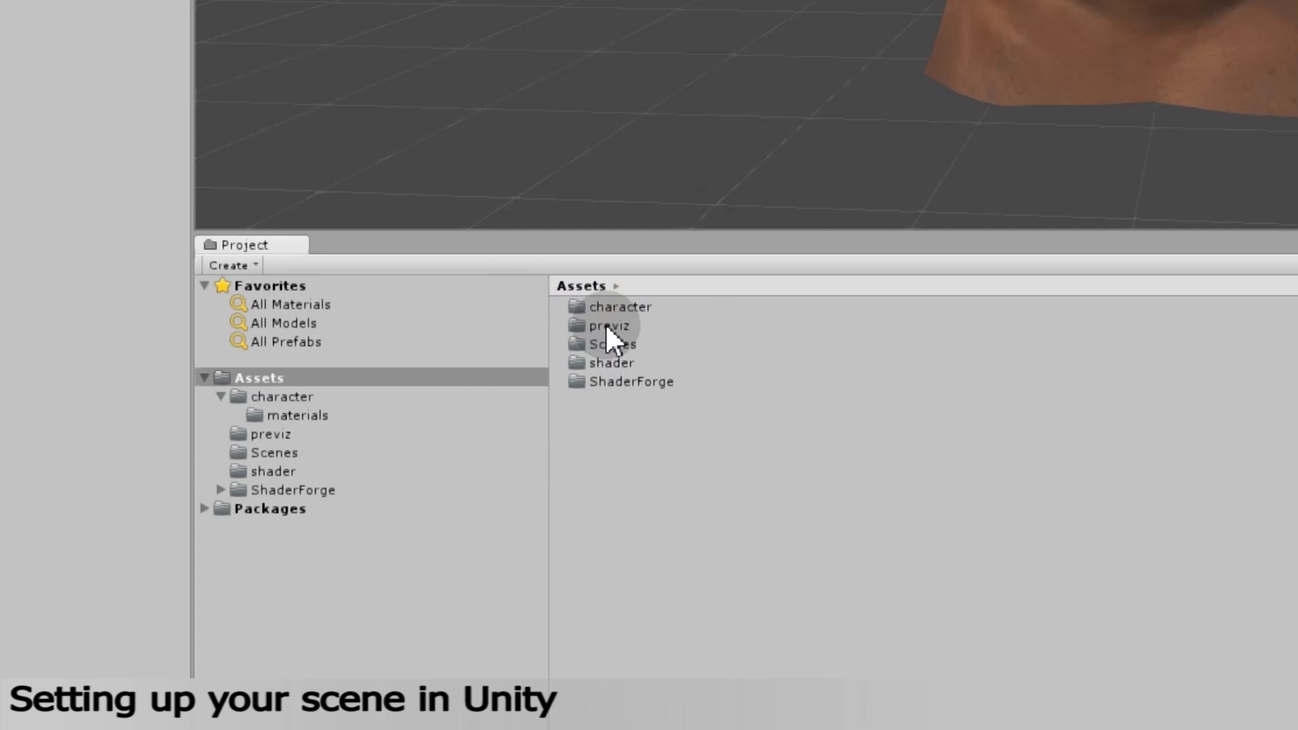
Add the Previz script from the previz folder to the sam-export head's Inspector
{"action": "double_click", "coordinate": [607, 327]}
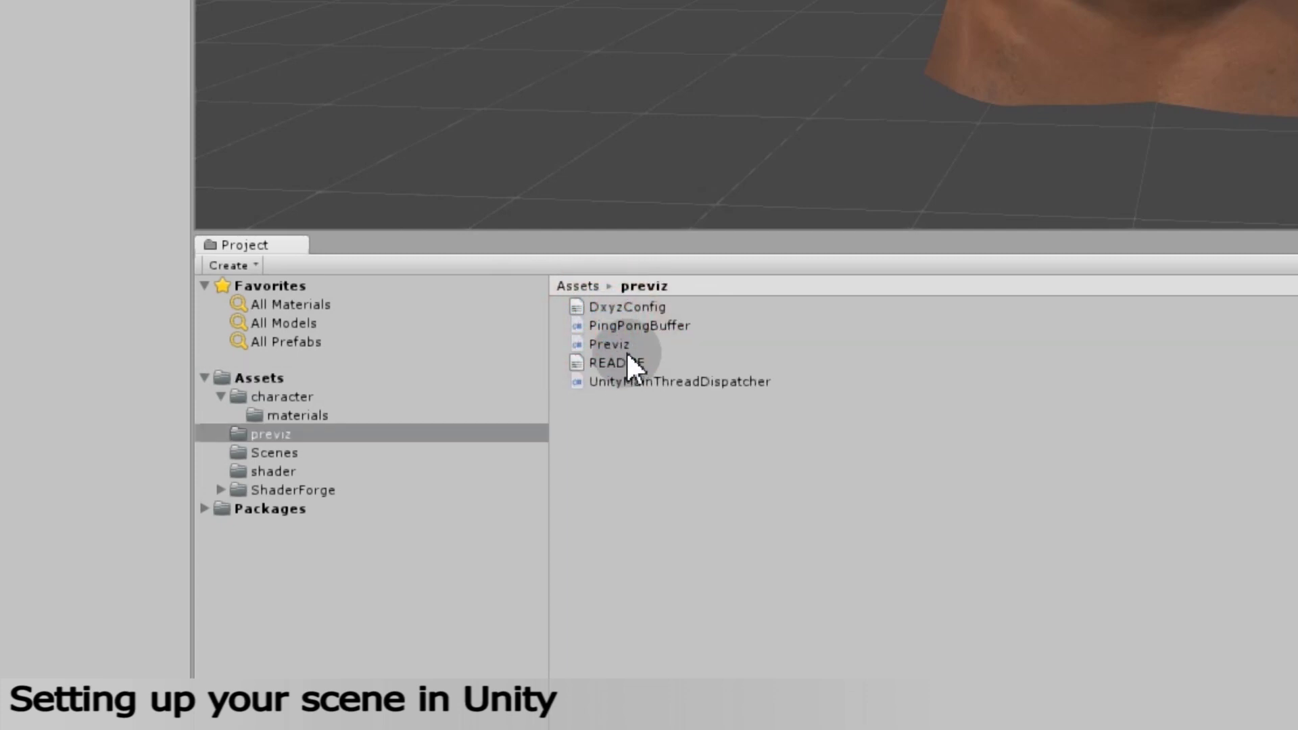
{"action": "left_click", "coordinate": [616, 341]}
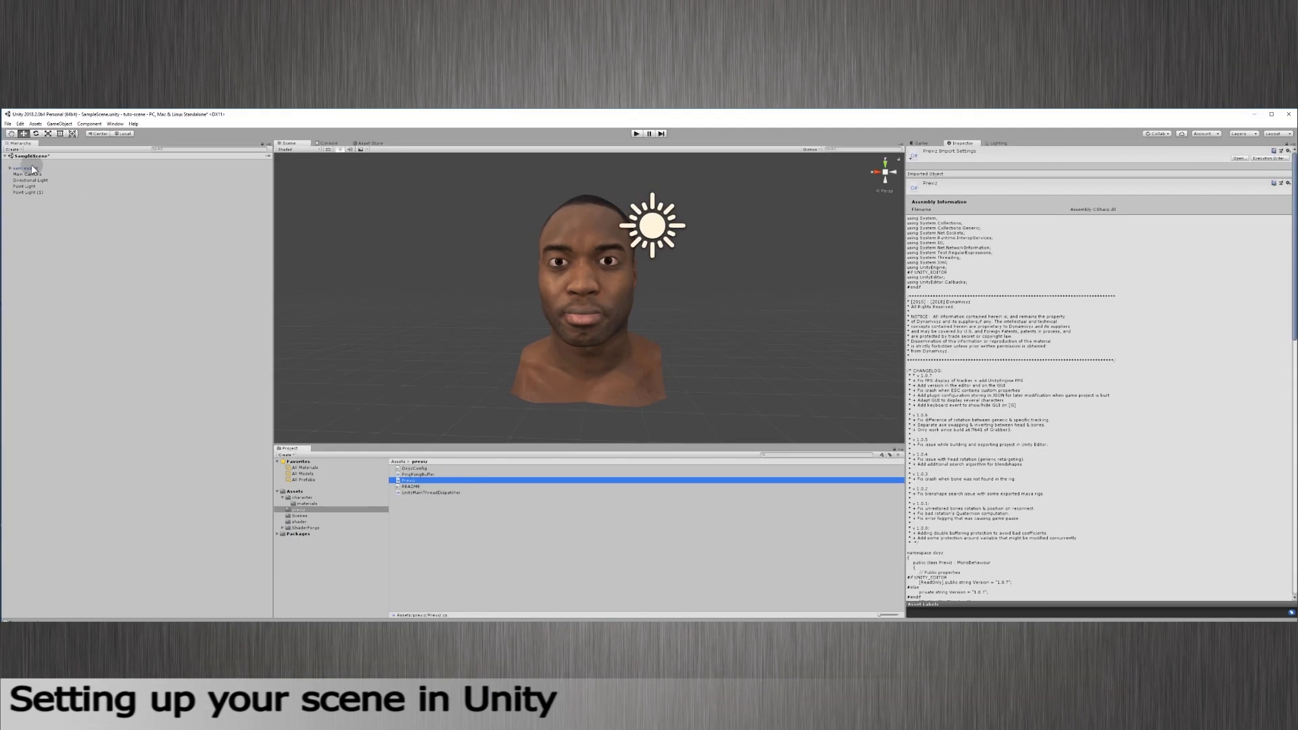
{"action": "left_click", "coordinate": [31, 167]}
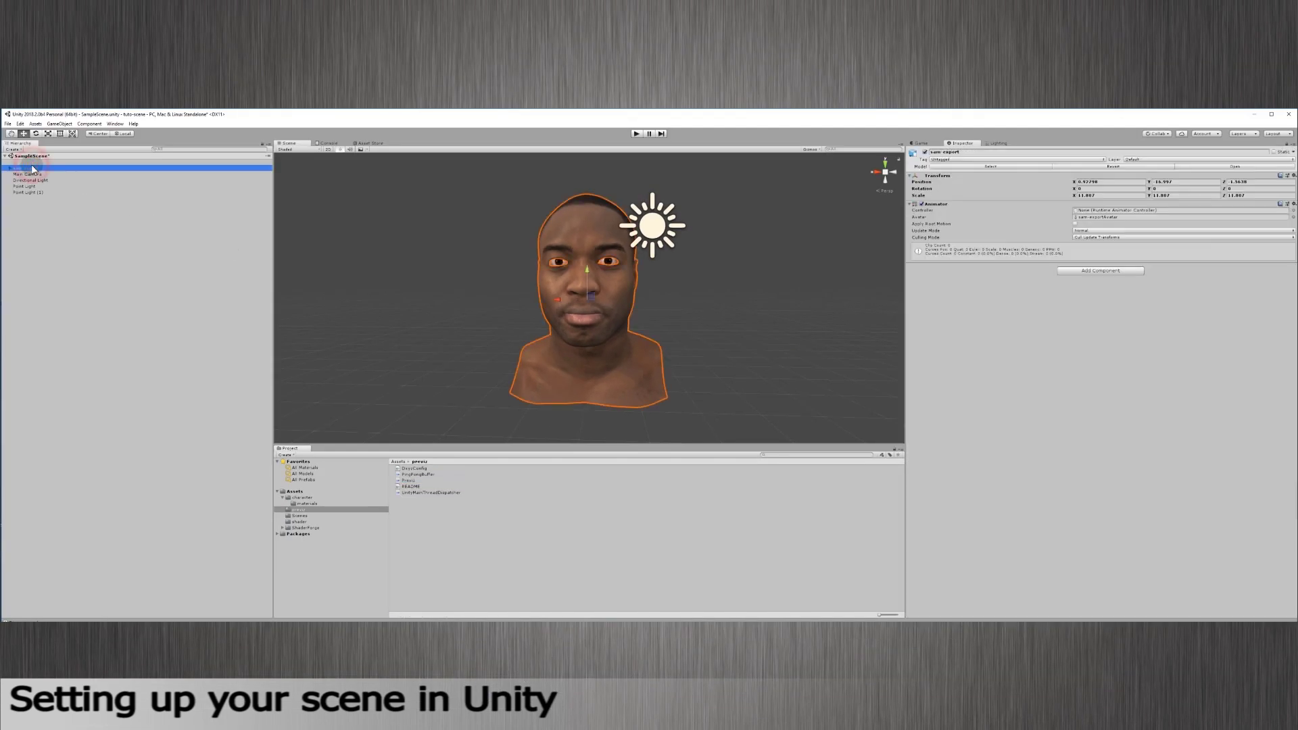
{"action": "left_click_drag", "start_coordinate": [411, 481], "coordinate": [947, 277]}
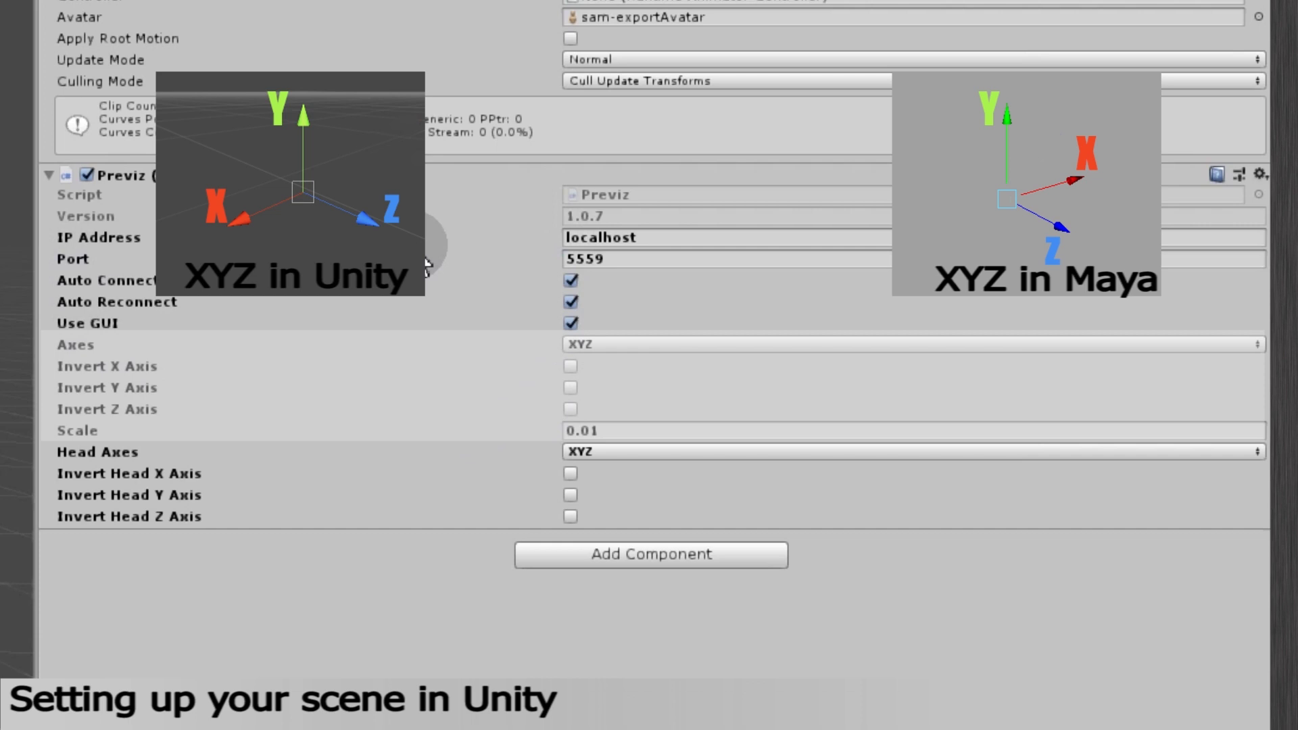
Enable Invert X Axis in the head's Previz (Script) component
{"action": "left_click", "coordinate": [570, 367]}
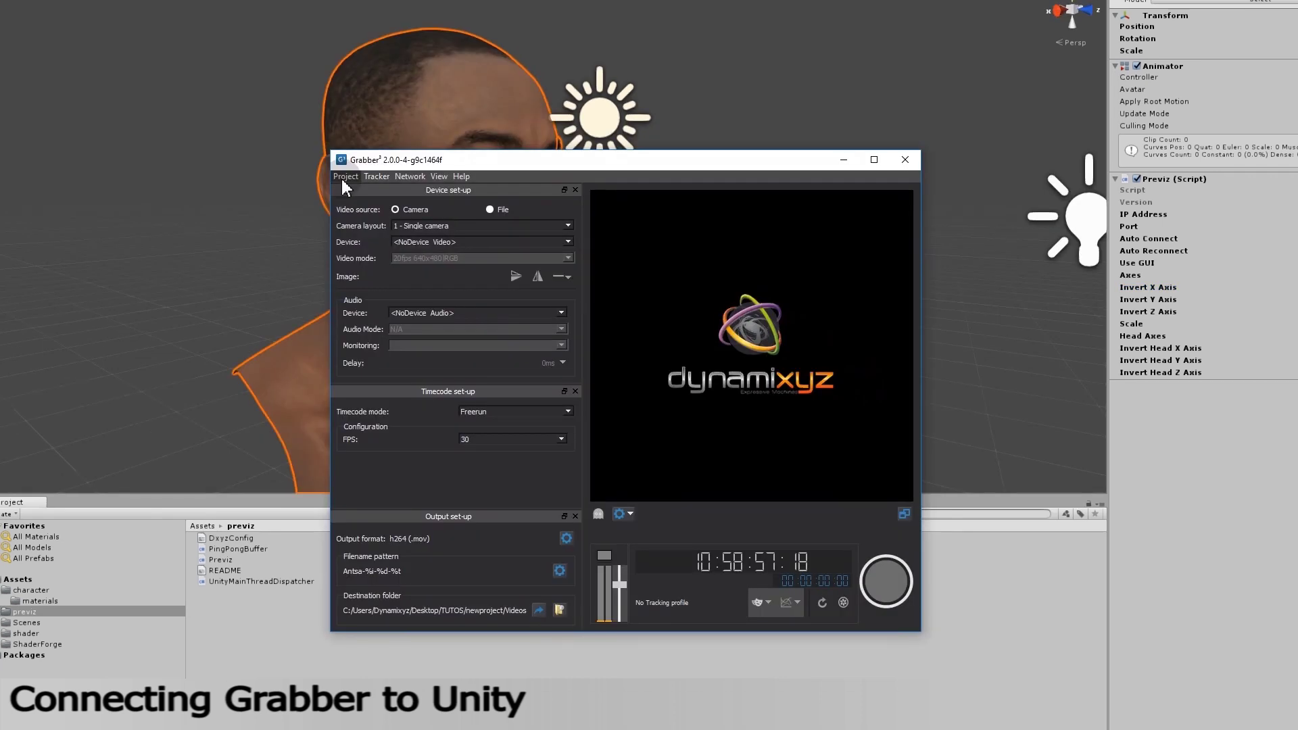
Open Model_RT.dam3 from the realtime folder as the Performer2 RT project
{"action": "left_click", "coordinate": [343, 178]}
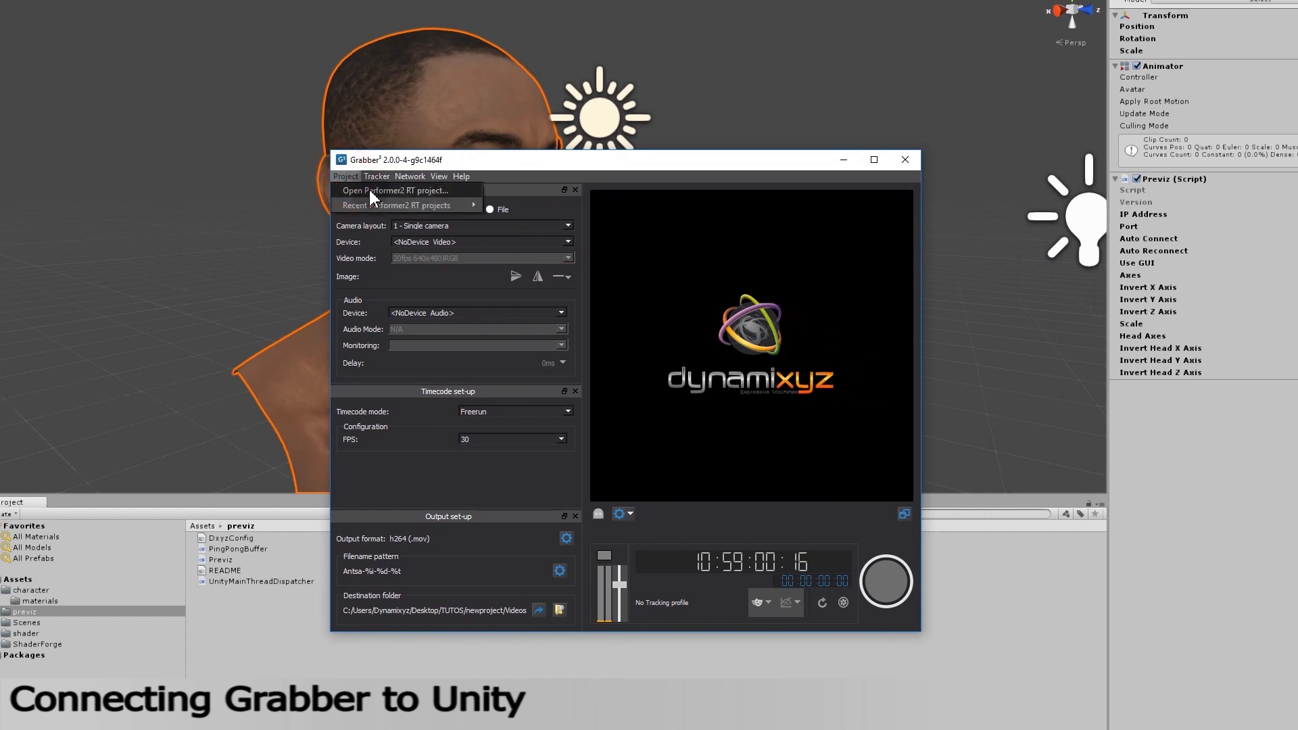
{"action": "left_click", "coordinate": [395, 191]}
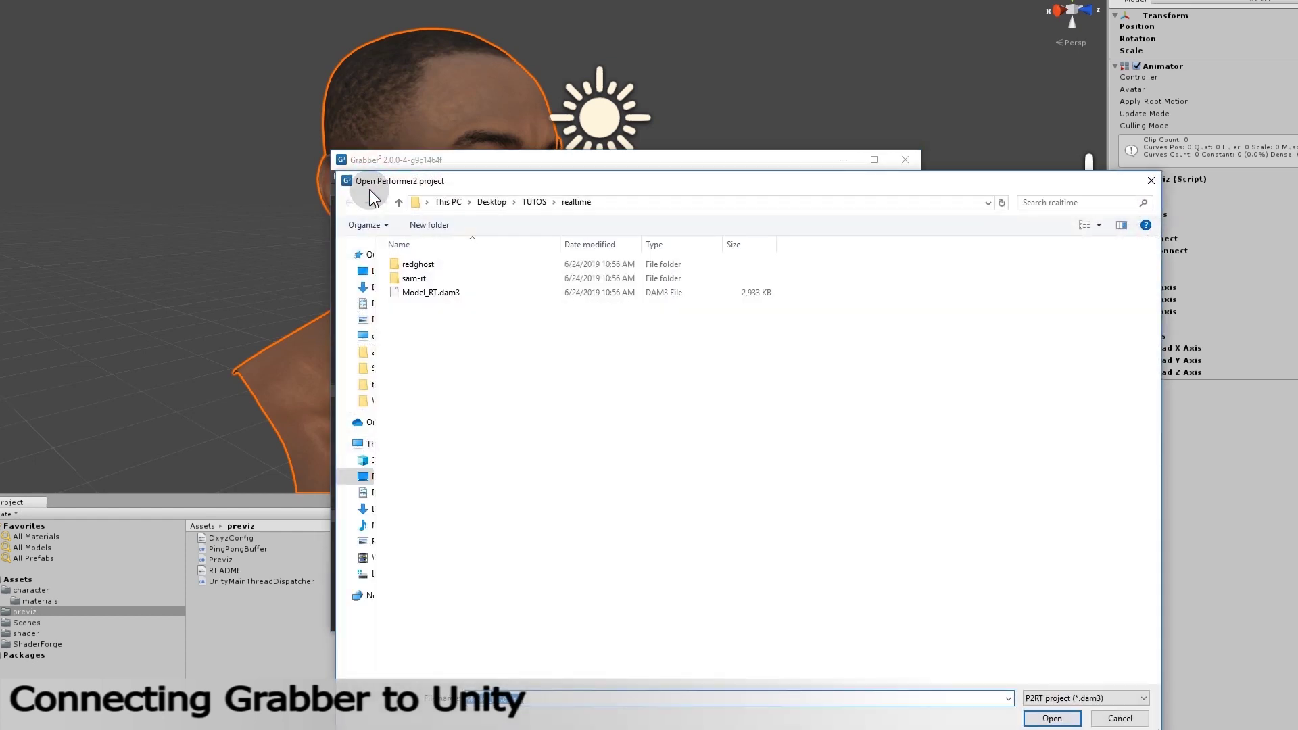
{"action": "left_click", "coordinate": [443, 294]}
{"action": "left_click", "coordinate": [442, 296]}
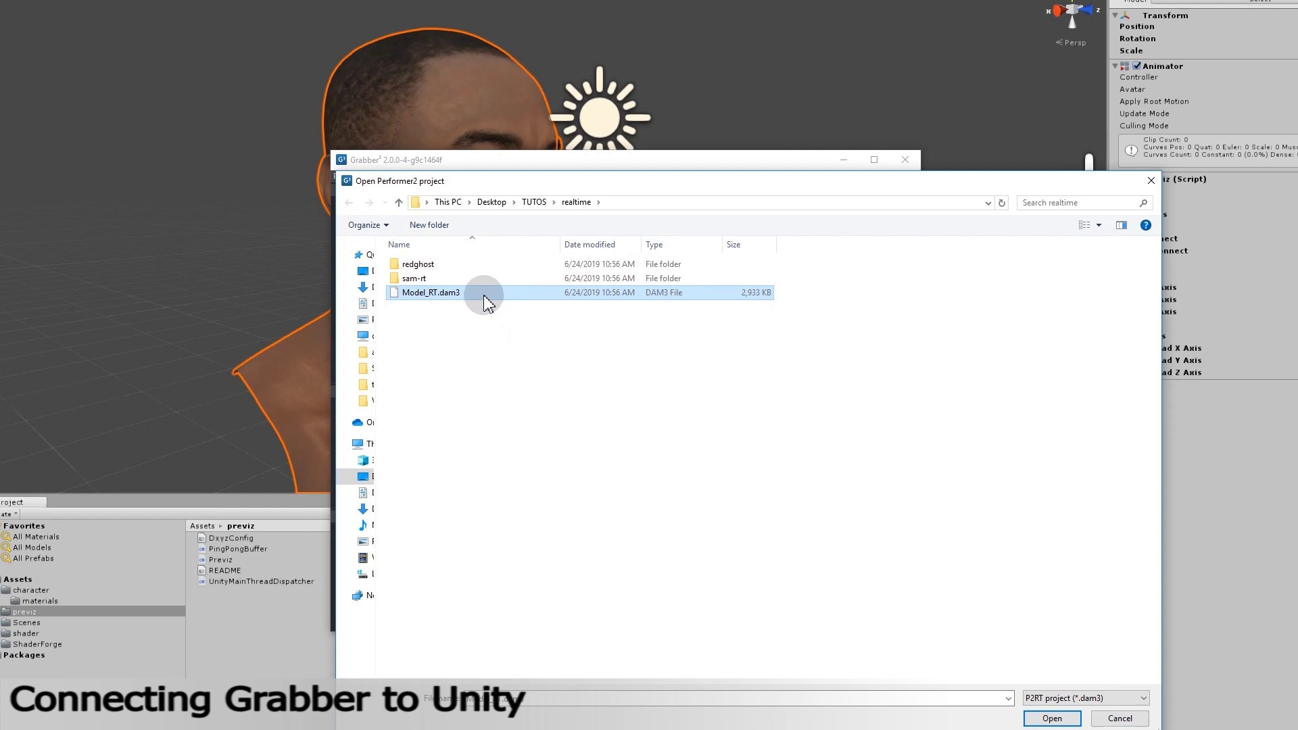
{"action": "left_click", "coordinate": [1052, 718]}
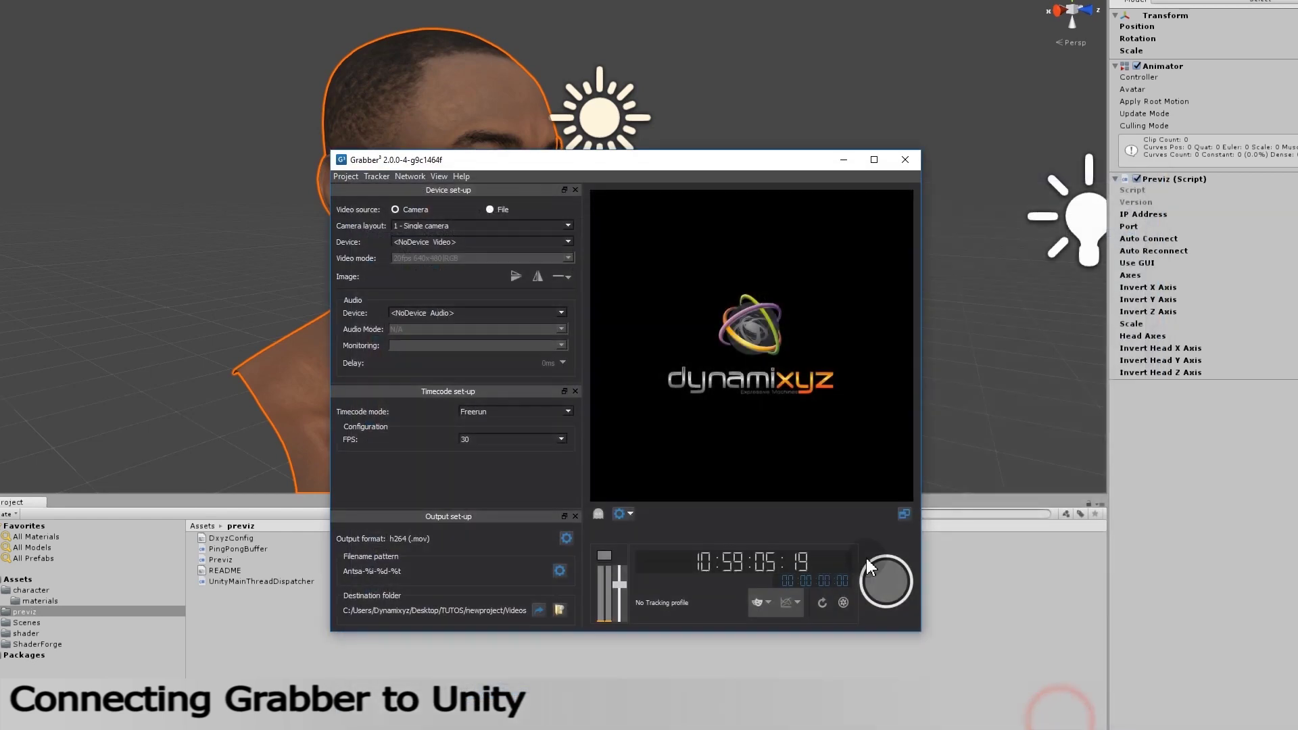
Keep the 1 - Single camera layout, use Logitech HD Webcam C270, and start tracking
{"action": "left_click", "coordinate": [518, 226]}
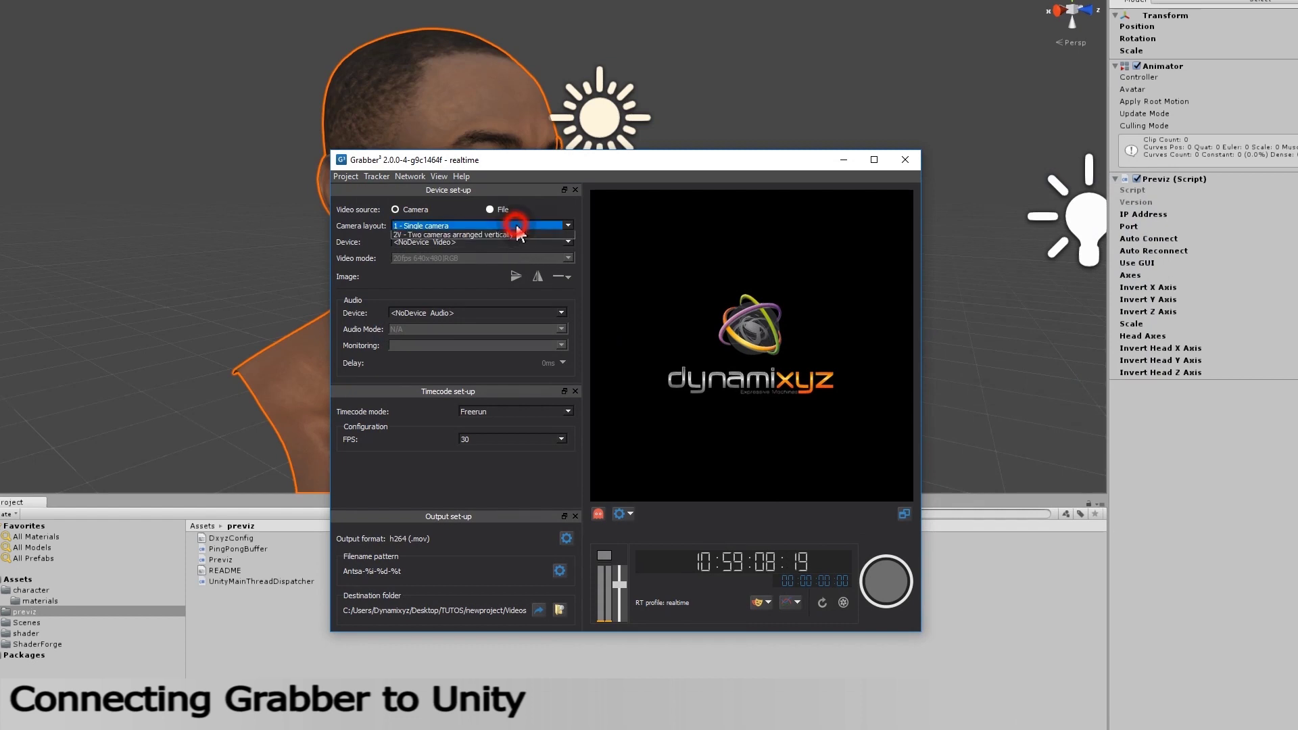
{"action": "left_click", "coordinate": [518, 225]}
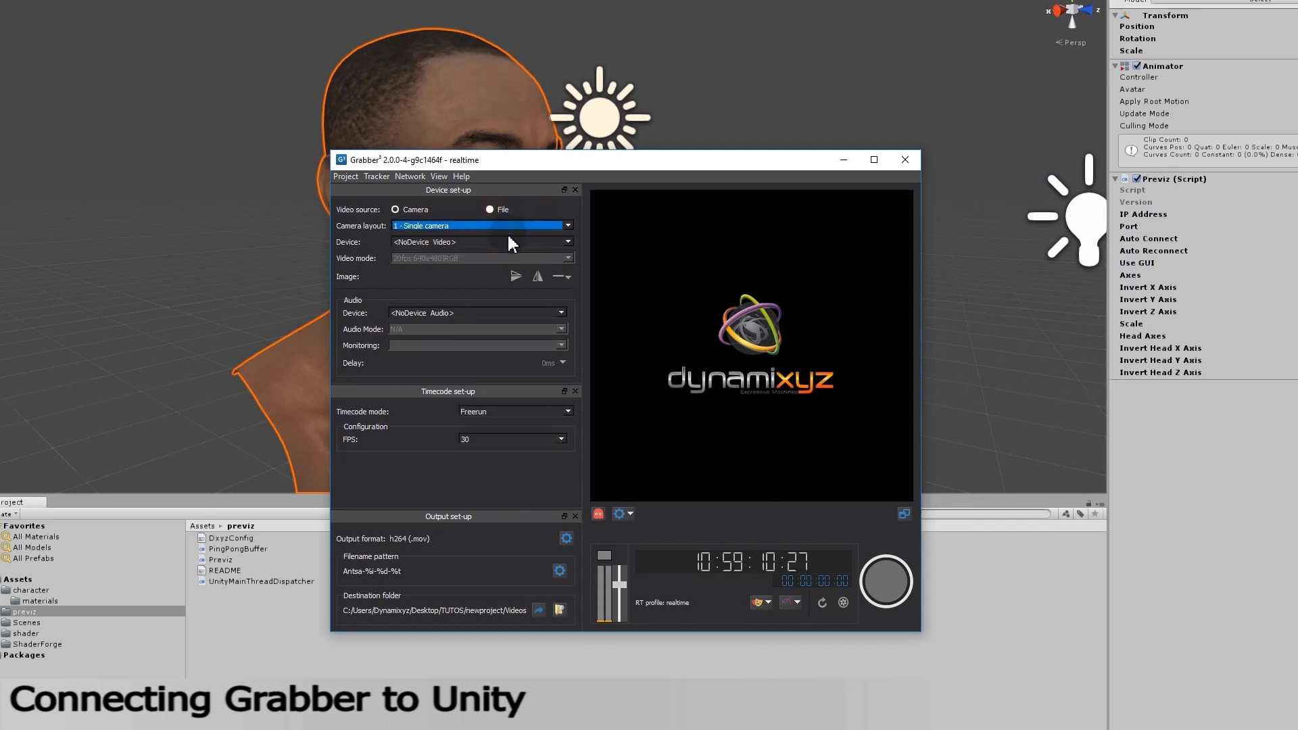
{"action": "left_click", "coordinate": [500, 242]}
{"action": "left_click", "coordinate": [491, 262]}
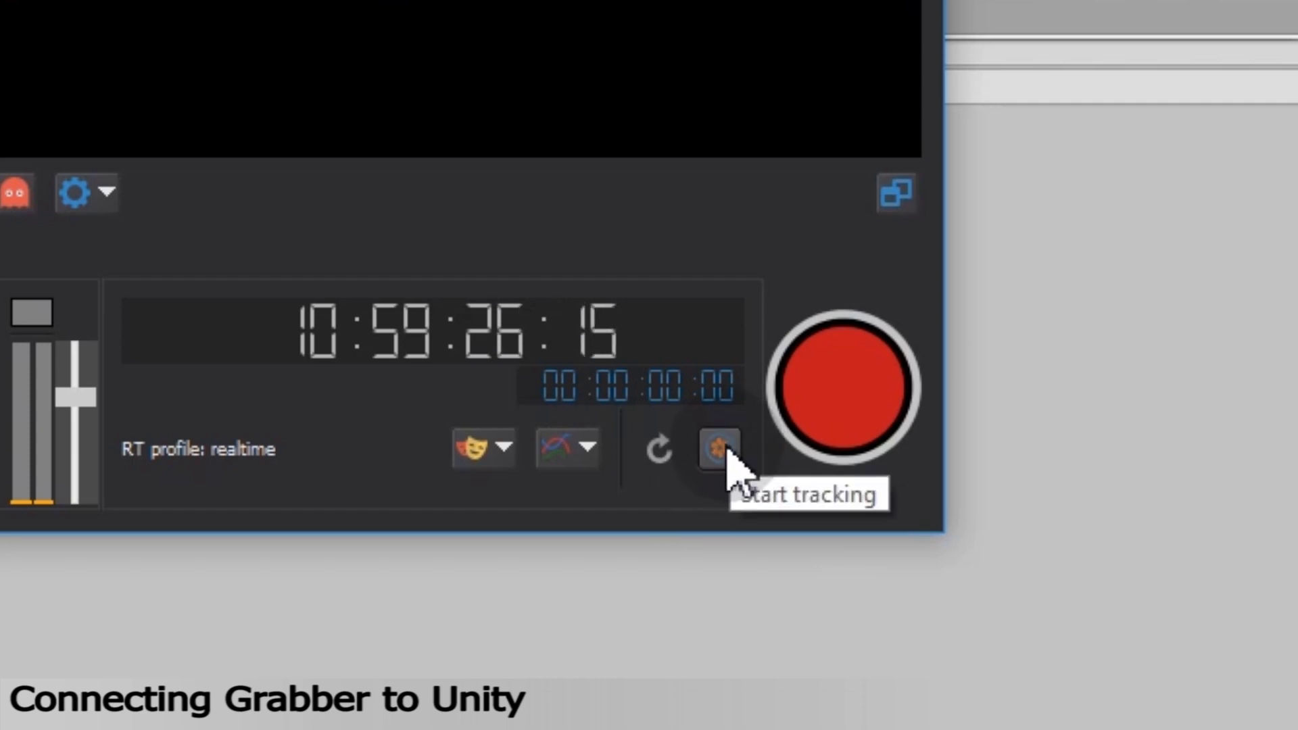
{"action": "left_click", "coordinate": [727, 451]}
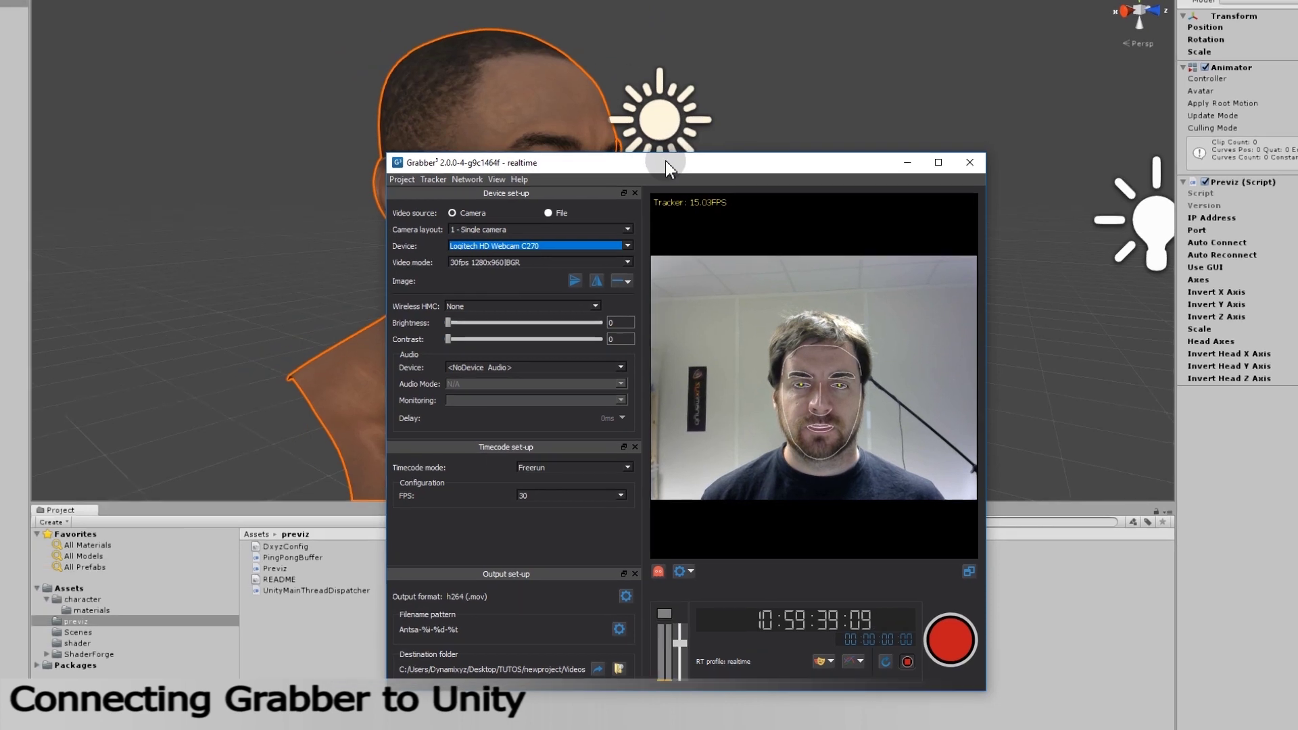
Move the Grabber window aside to the left of the screen
{"action": "left_click_drag", "start_coordinate": [609, 160], "coordinate": [171, 152]}
{"action": "left_click_drag", "start_coordinate": [545, 166], "coordinate": [611, 23]}
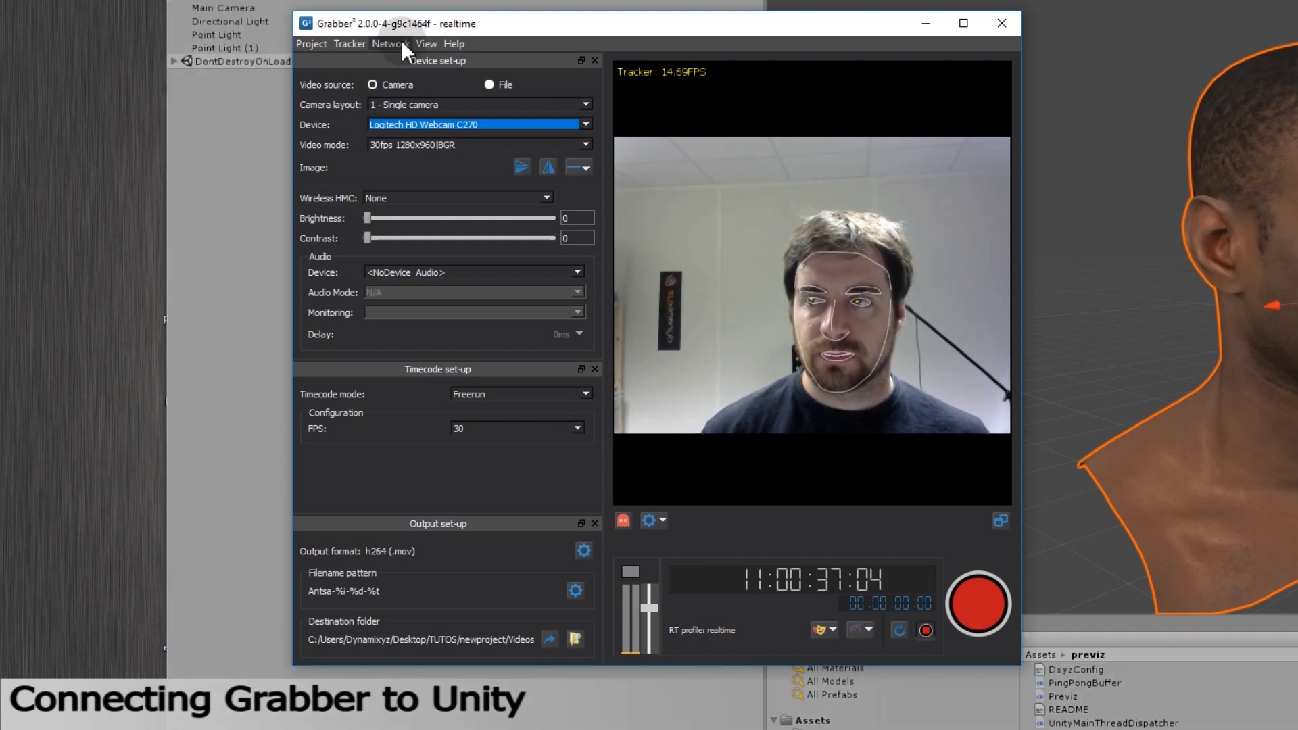
{"action": "left_click", "coordinate": [403, 42]}
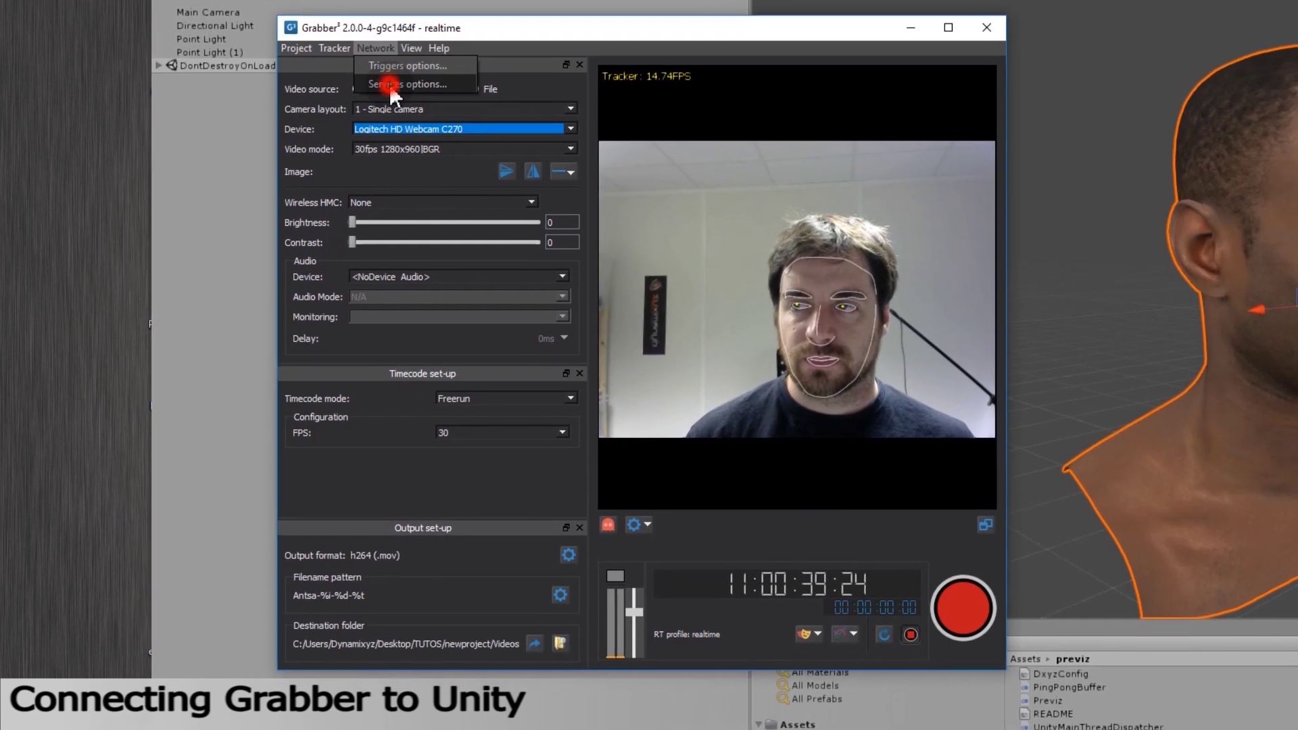
Turn on Retargeter animation streaming on port 5559 in Network Services options
{"action": "left_click", "coordinate": [404, 80]}
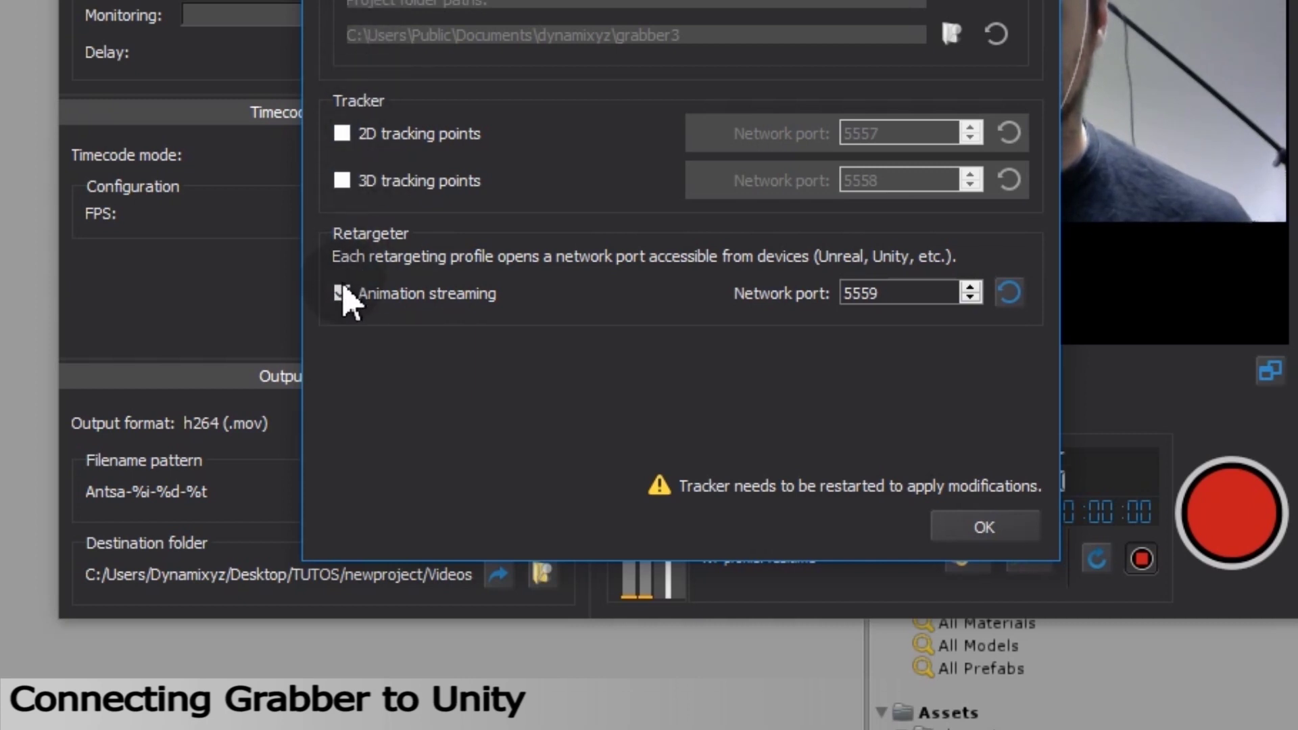
{"action": "double_click", "coordinate": [904, 293]}
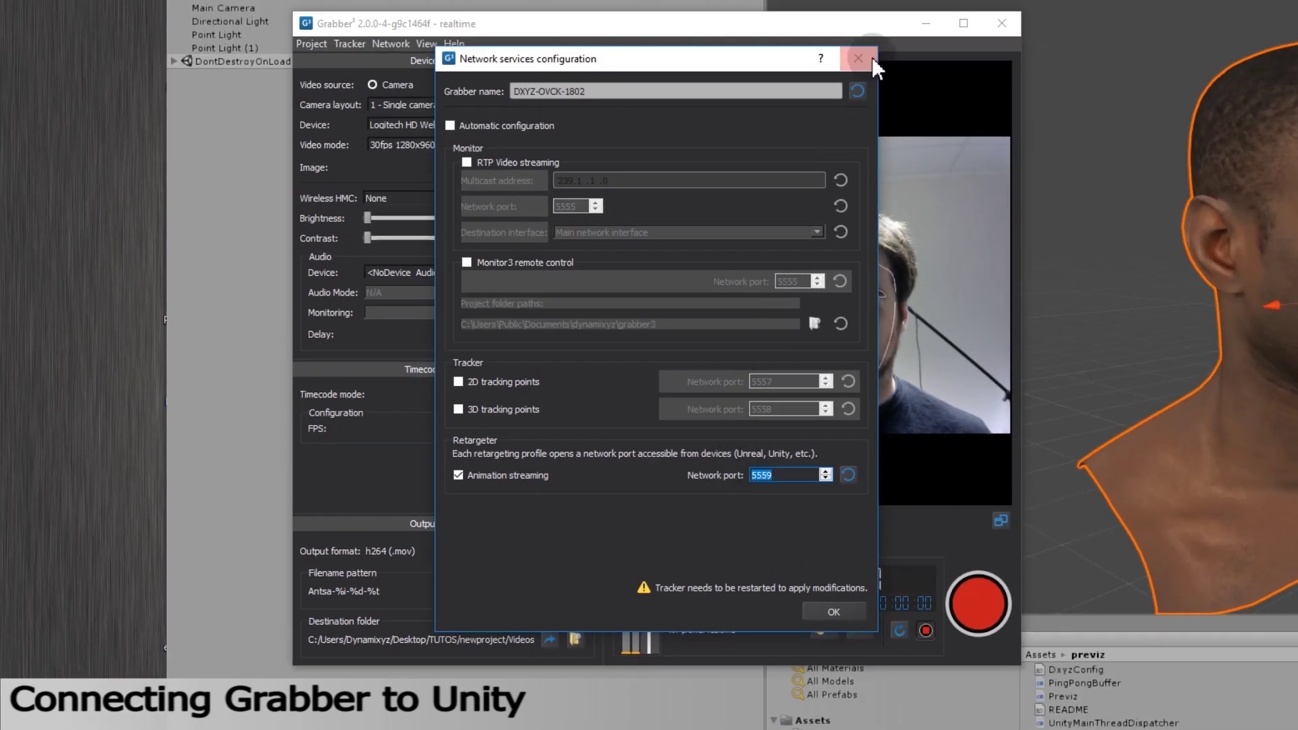
{"action": "left_click", "coordinate": [872, 57]}
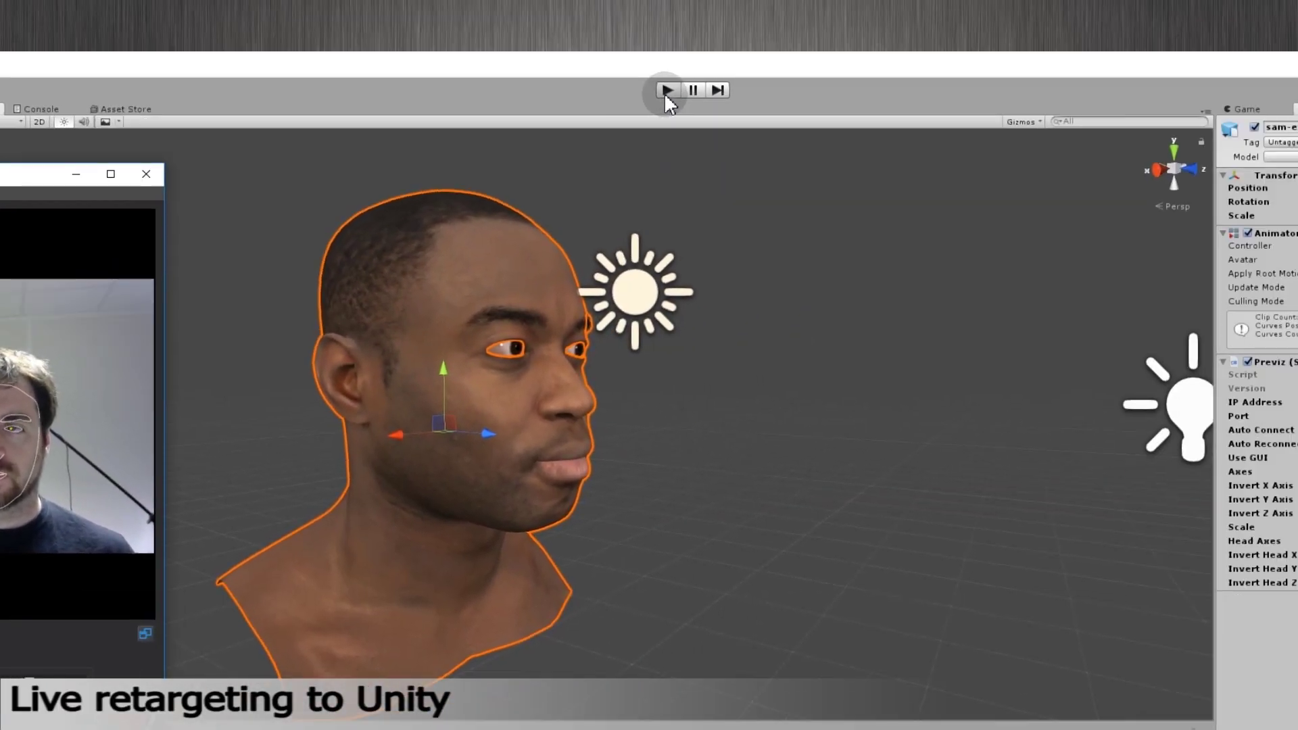
Play the Unity scene and confirm sam-rt is Grabber's active retargeting profile
{"action": "left_click", "coordinate": [666, 91]}
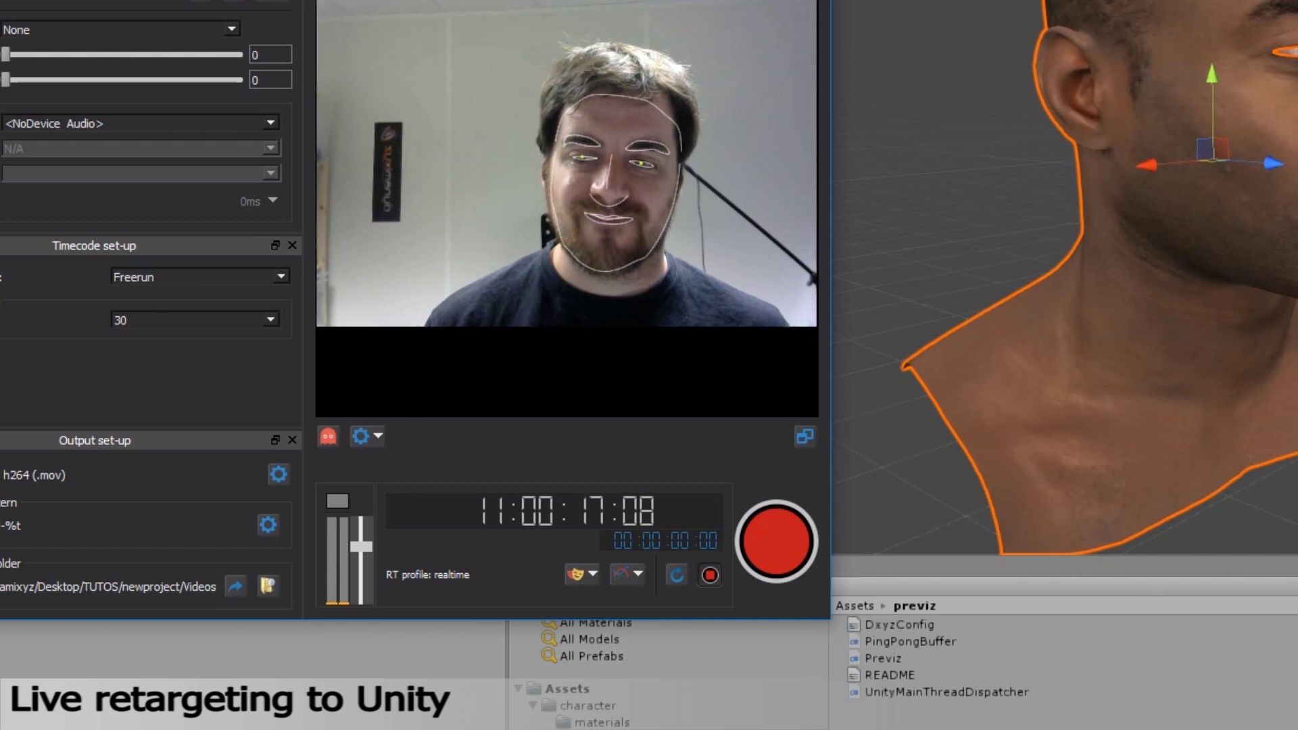
{"action": "left_click", "coordinate": [584, 580]}
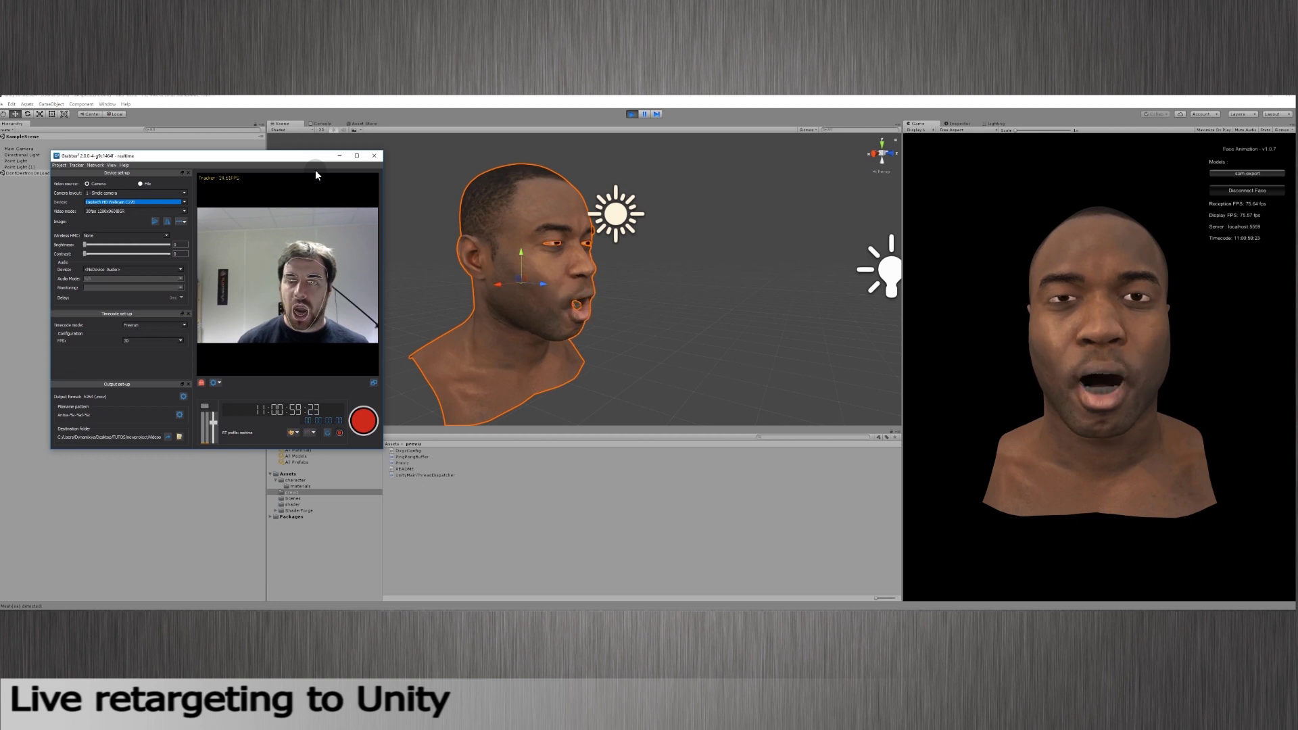
{"action": "left_click", "coordinate": [657, 314]}
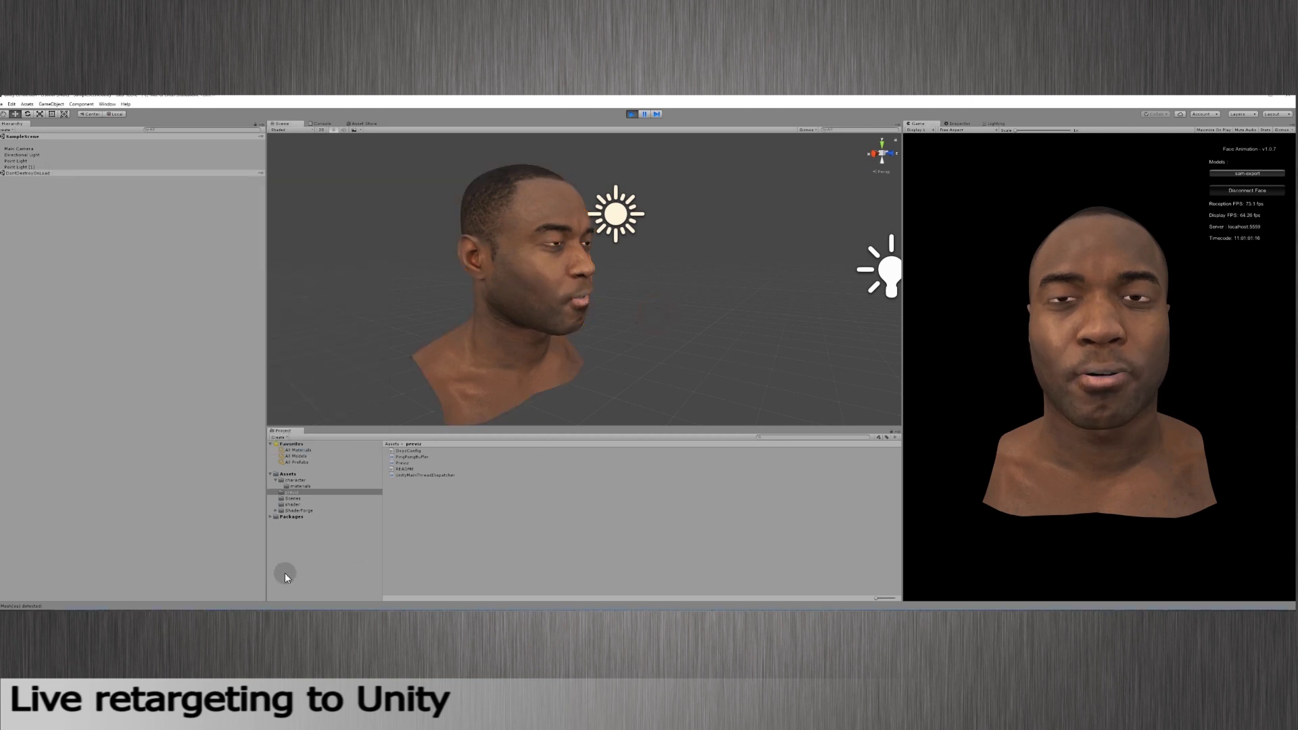
{"action": "left_click", "coordinate": [228, 603]}
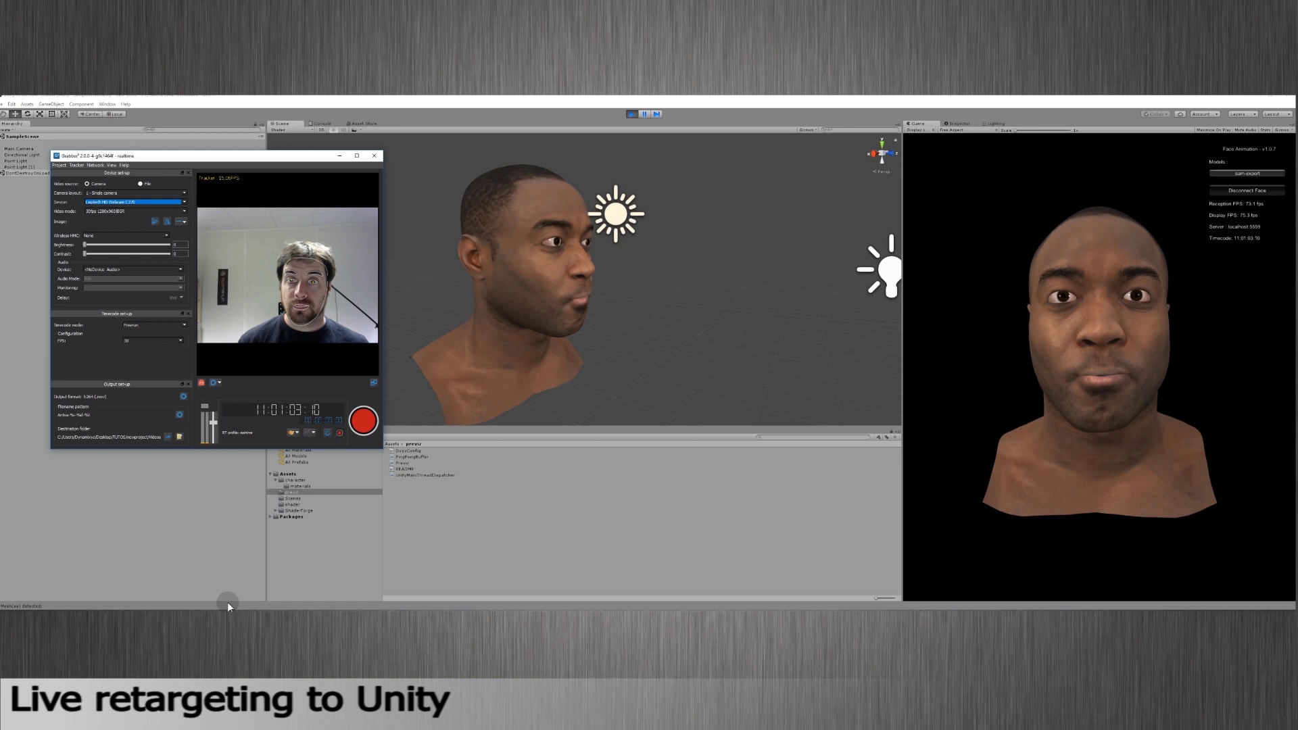